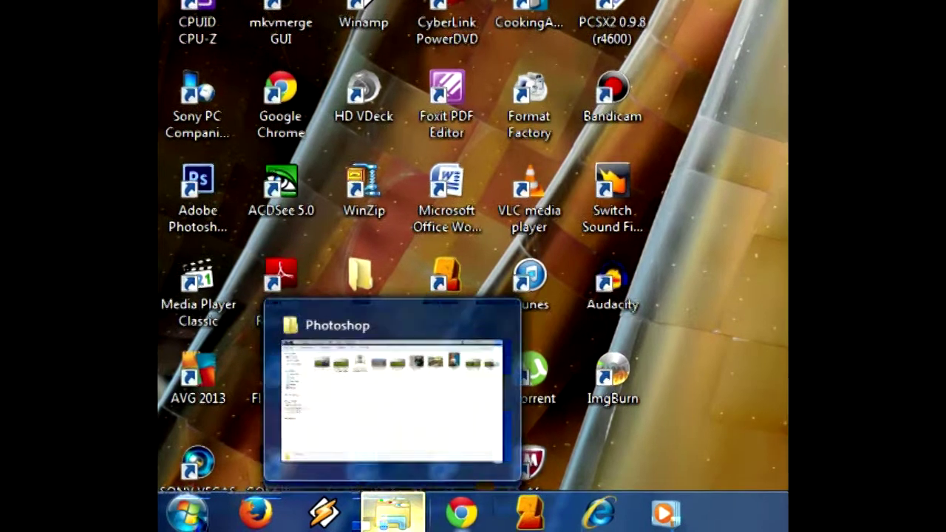
Bring up the Photoshop pictures folder and place a blank Notepad document in front of it
click(391, 370)
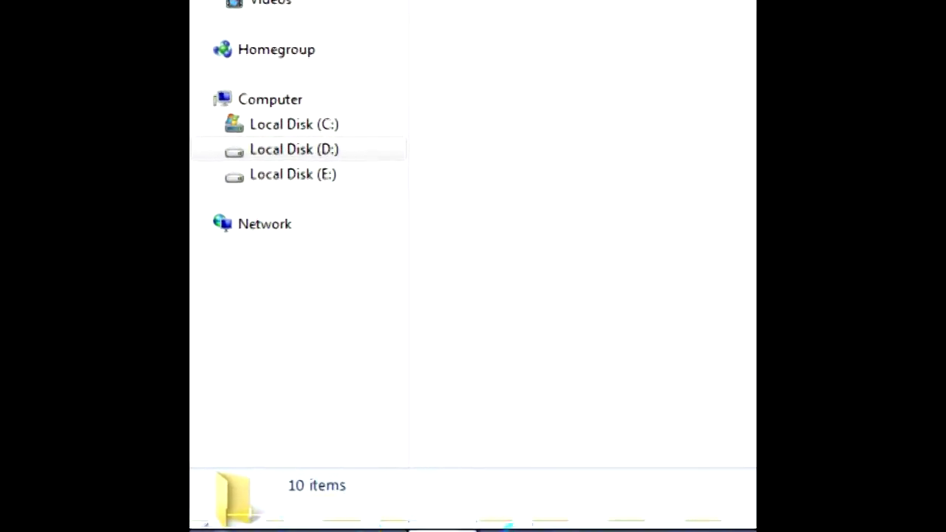
click(248, 510)
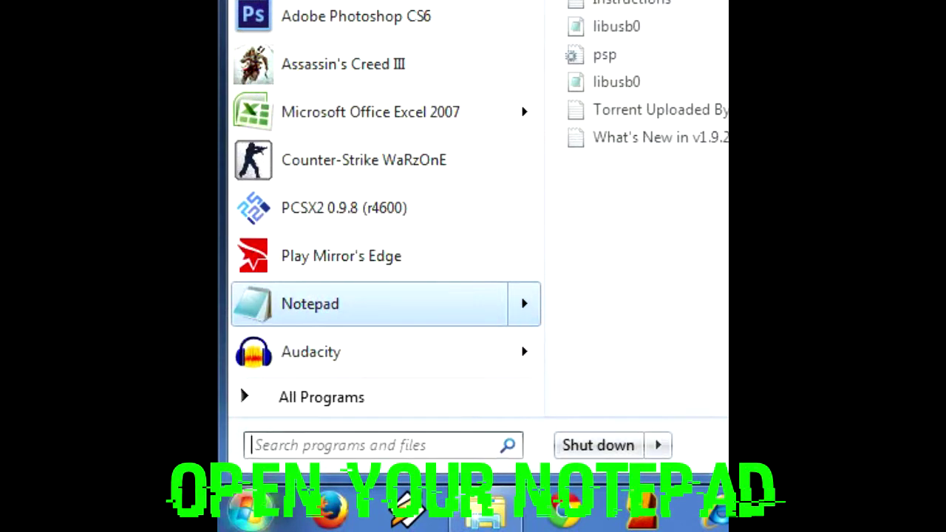
click(311, 304)
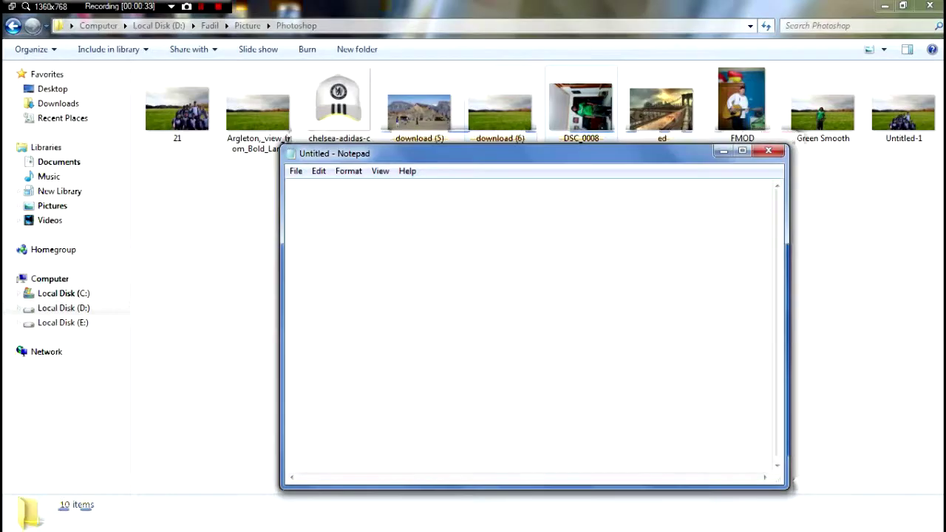
click(723, 150)
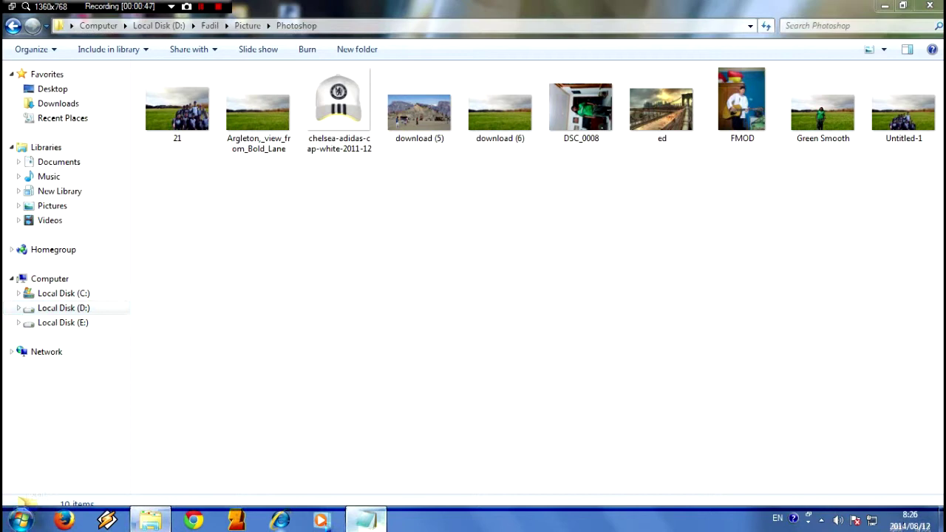
click(365, 521)
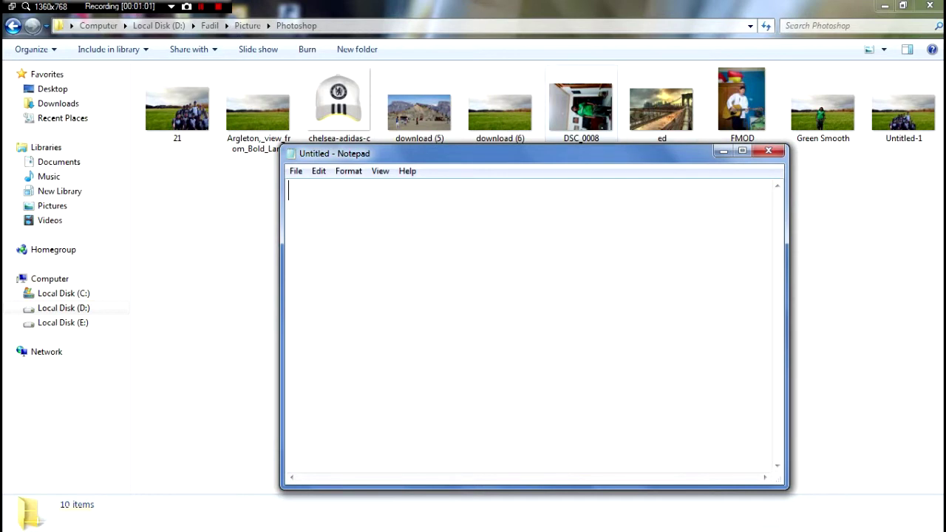
Show the DSC_0008 photo's raw contents in Notepad and open the Find search
click(580, 111)
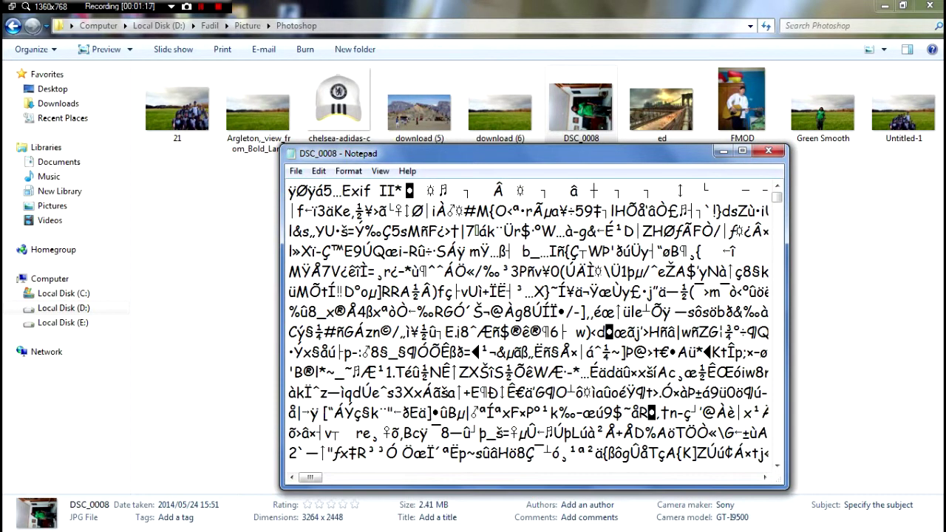
key(ctrl+f)
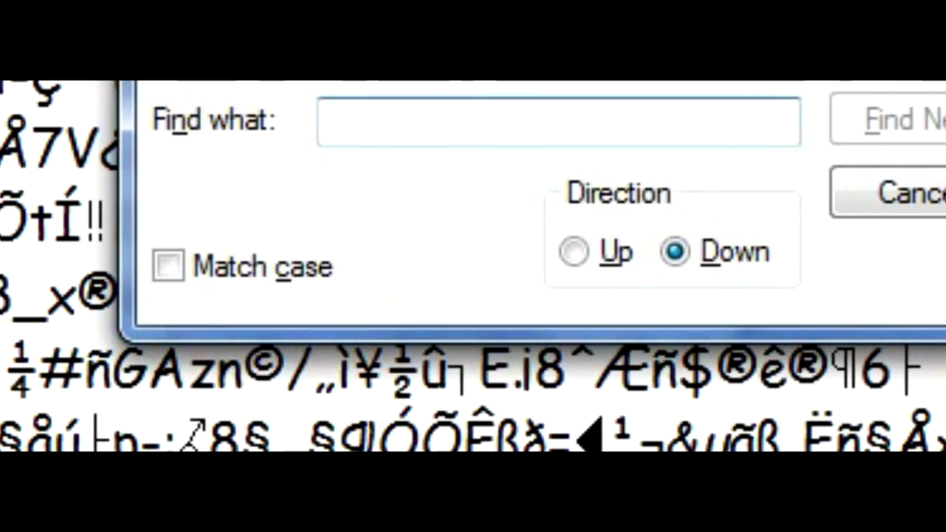
Search DSC_0008's text for 'photoshop', confirm no match is found, and close the search
text(photosh)
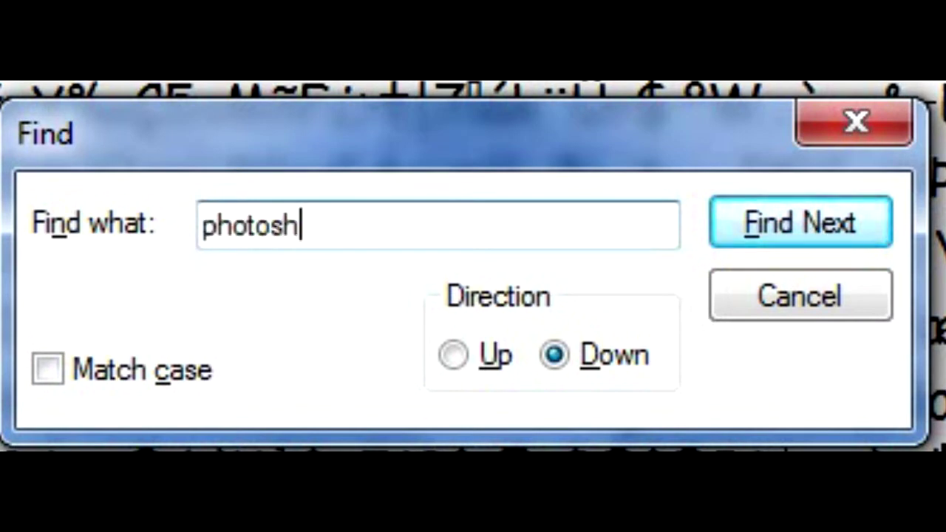
text(op)
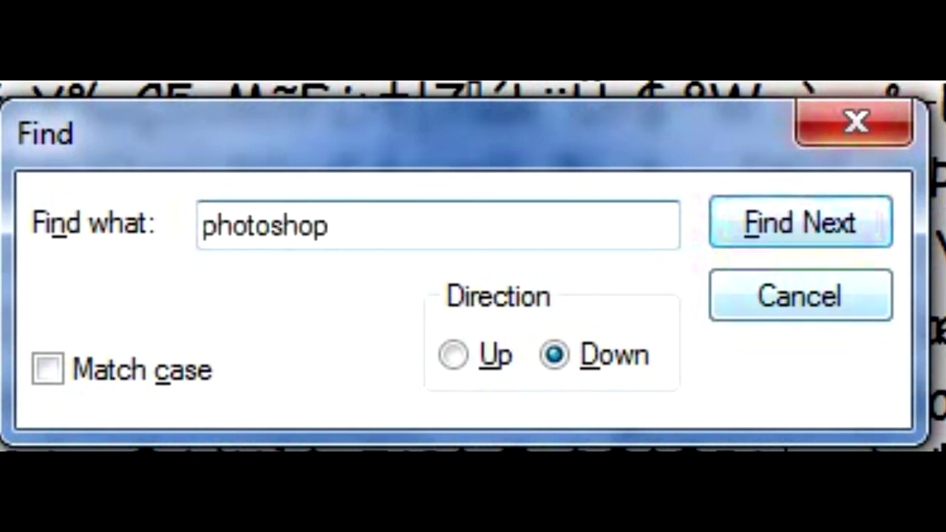
key(Tab)
key(Return)
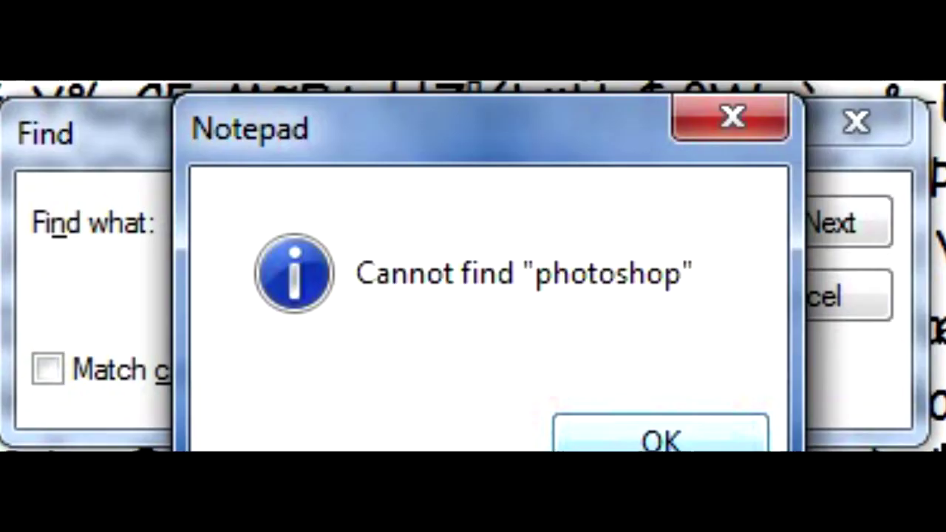
key(Return)
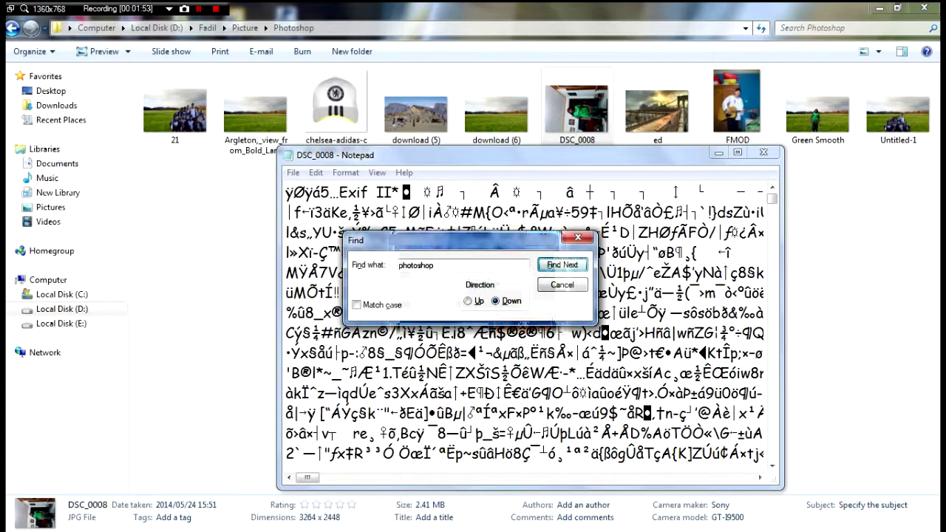
key(Escape)
key(alt)
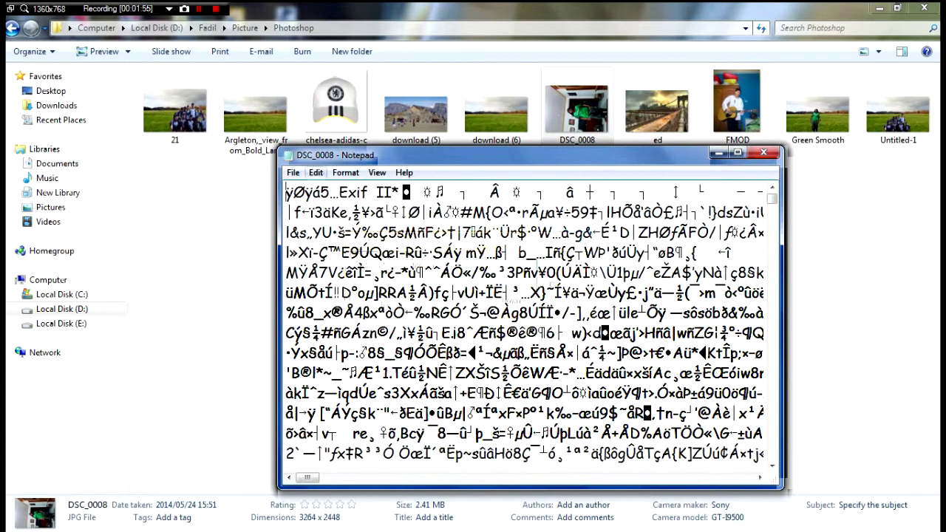
Replace the photo text with a new blank Notepad document
key(f)
key(Down)
key(Return)
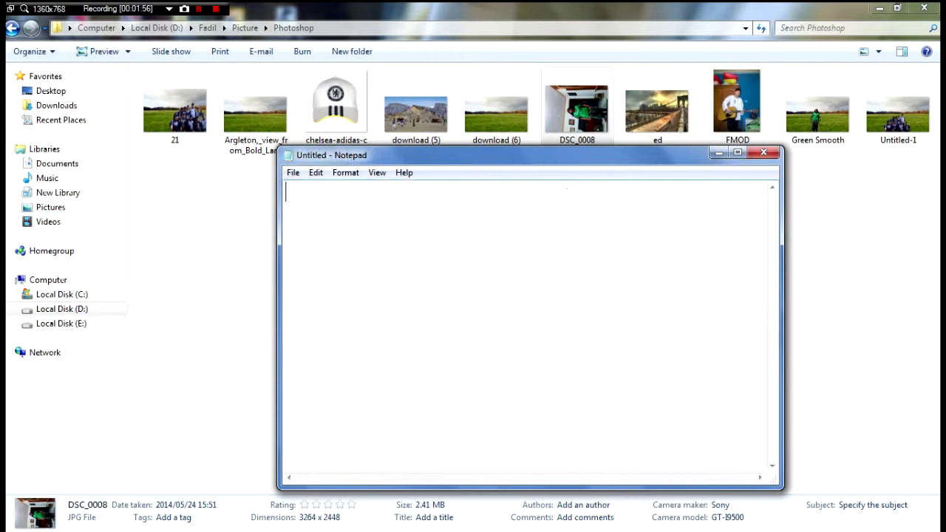
key(alt+Right)
key(Right)
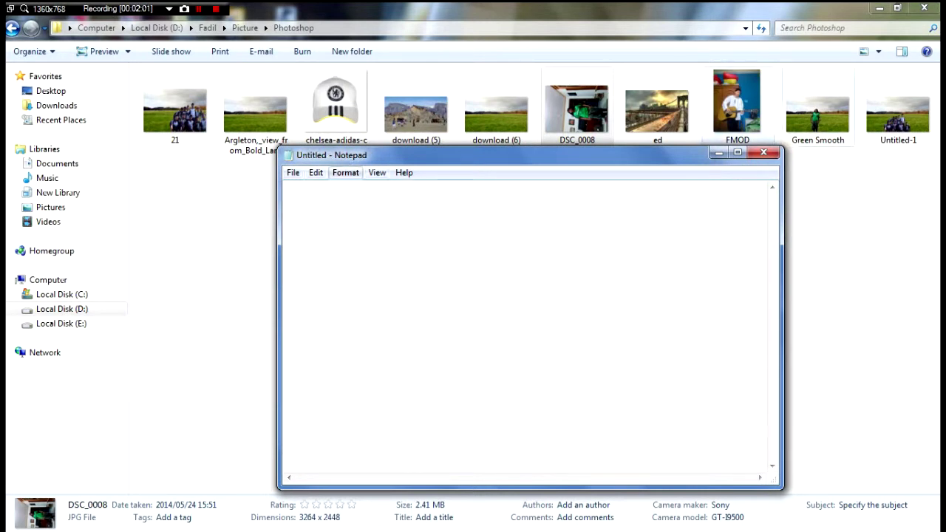
key(Escape)
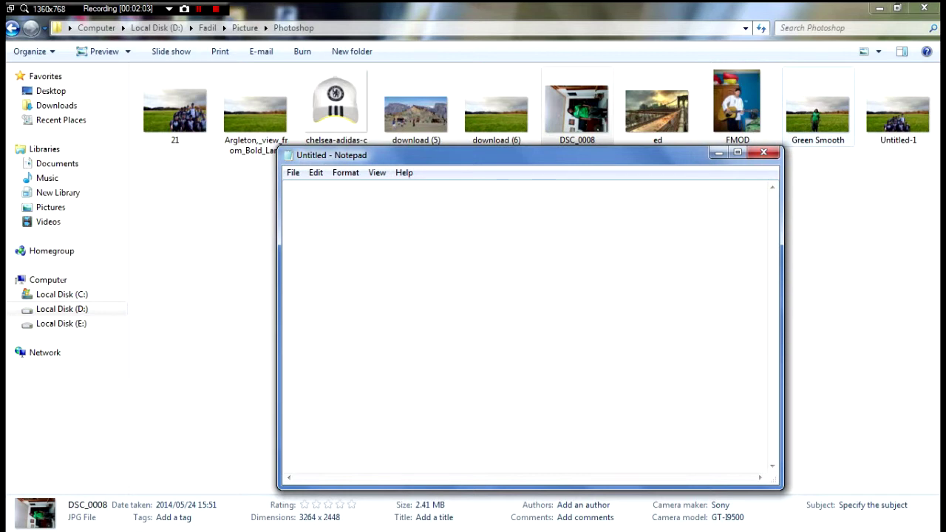
Drag the Green Smooth photo into Notepad to show its raw contents
click(817, 111)
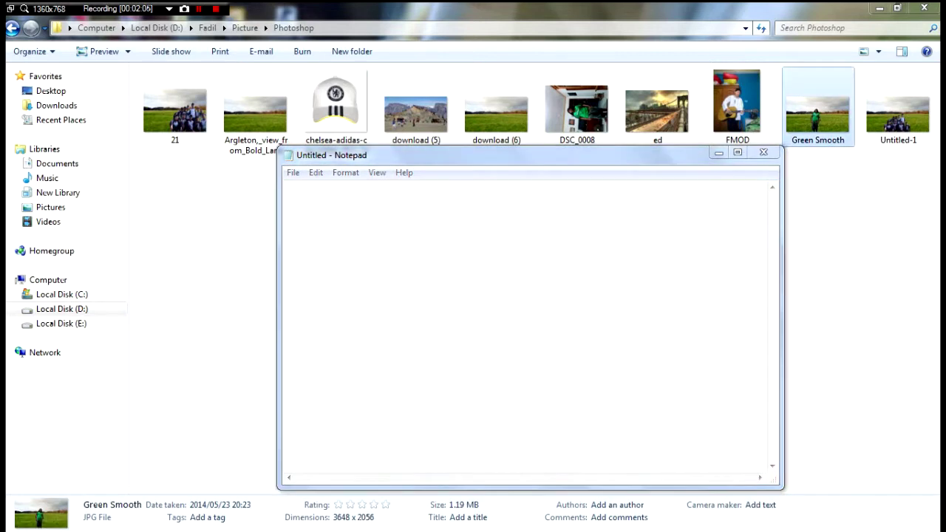
click(362, 520)
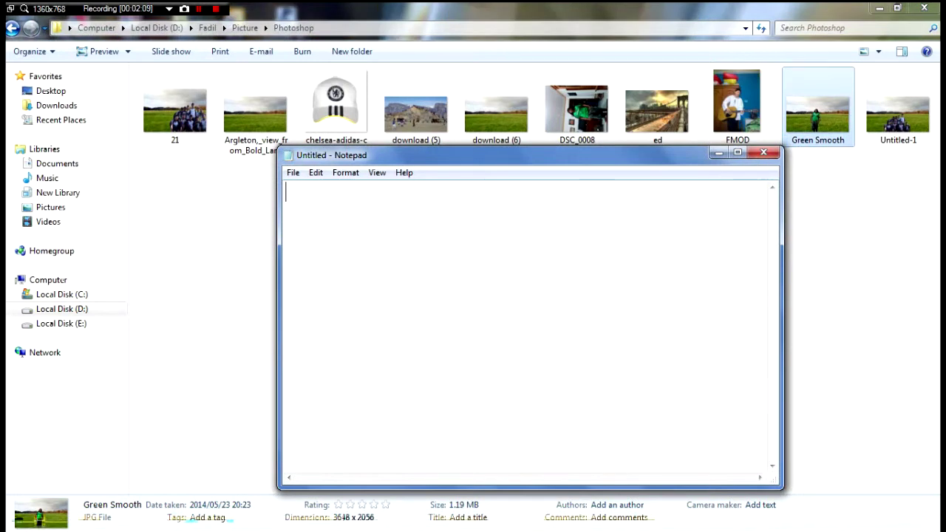
mouse_move(817, 111)
mouse_down()
mouse_move(807, 110)
mouse_move(739, 222)
mouse_up()
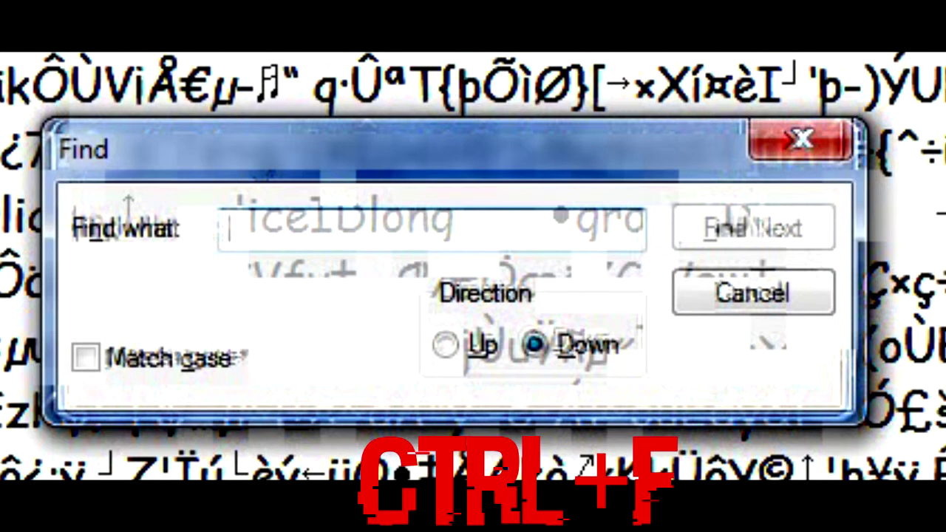
Find 'photoshop' in Green Smooth's text, revealing Adobe Photoshop CS3, then start a new document
text(p)
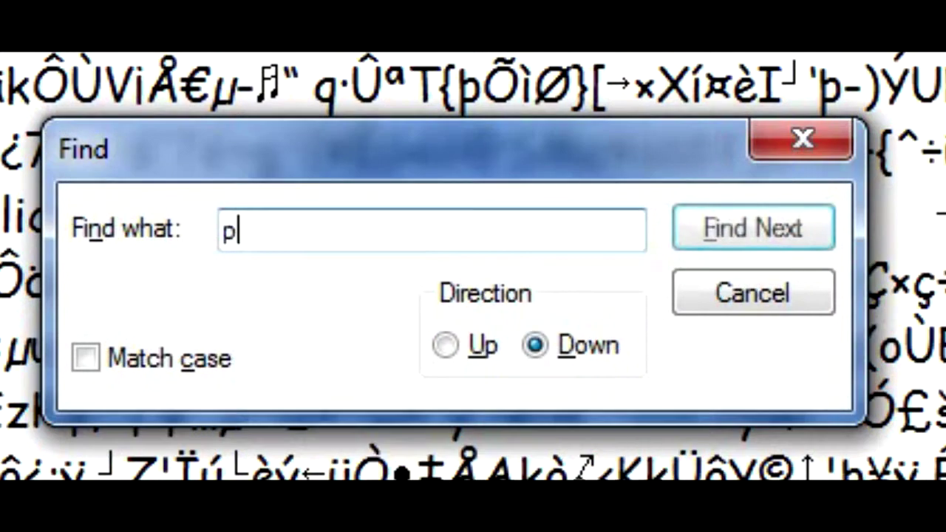
text(hotosh)
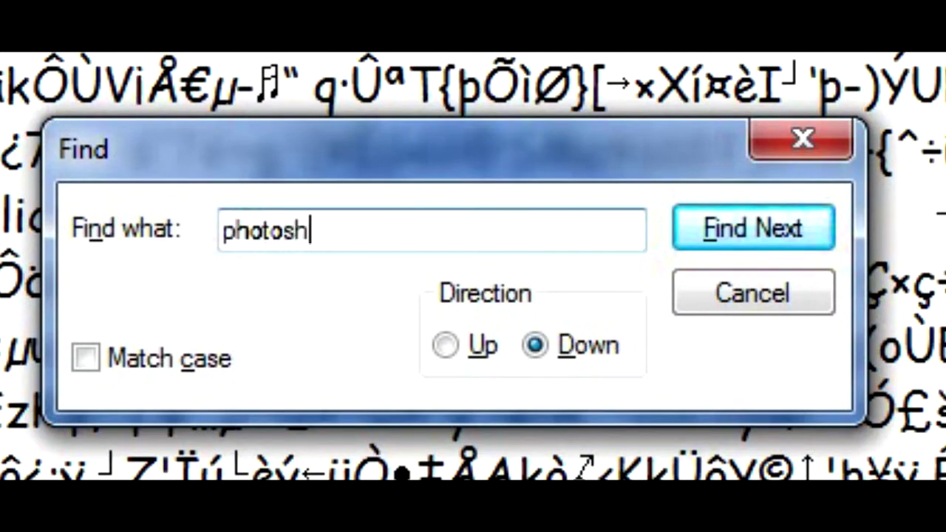
text(op)
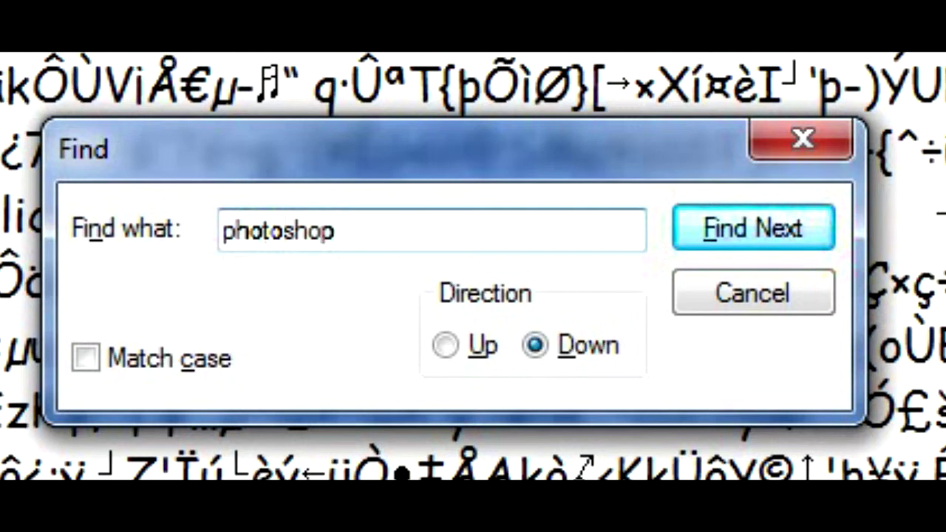
key(Return)
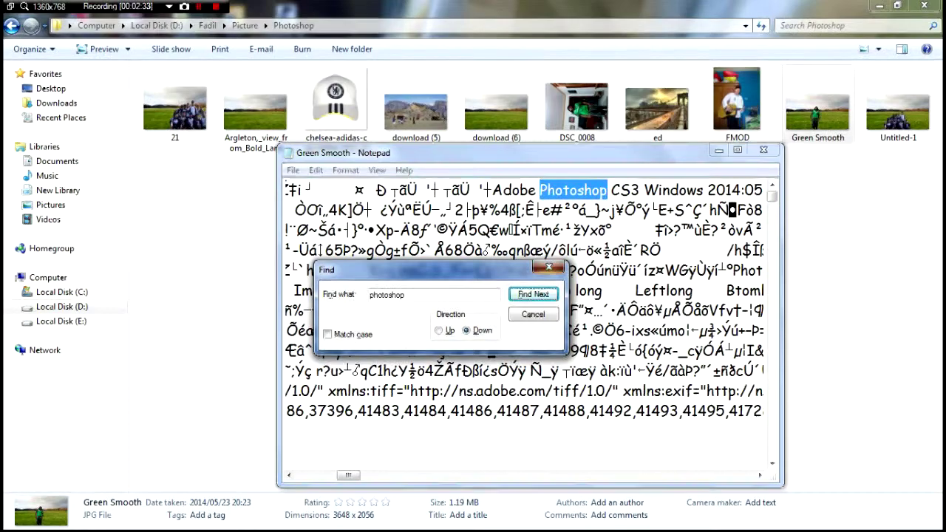
key(Escape)
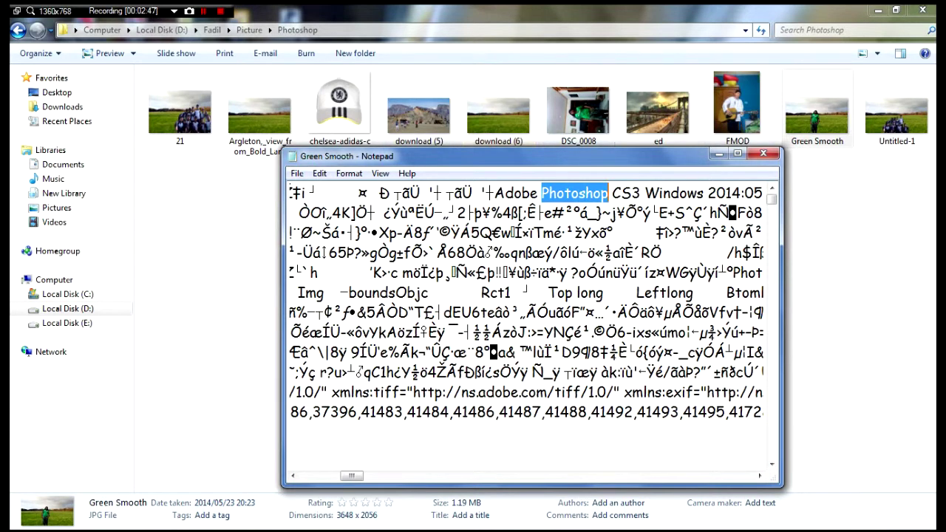
click(296, 173)
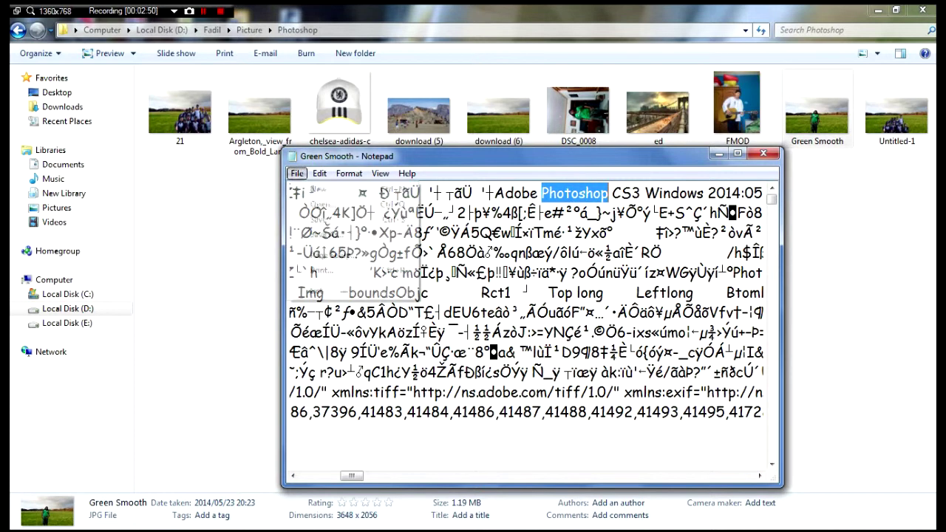
click(318, 190)
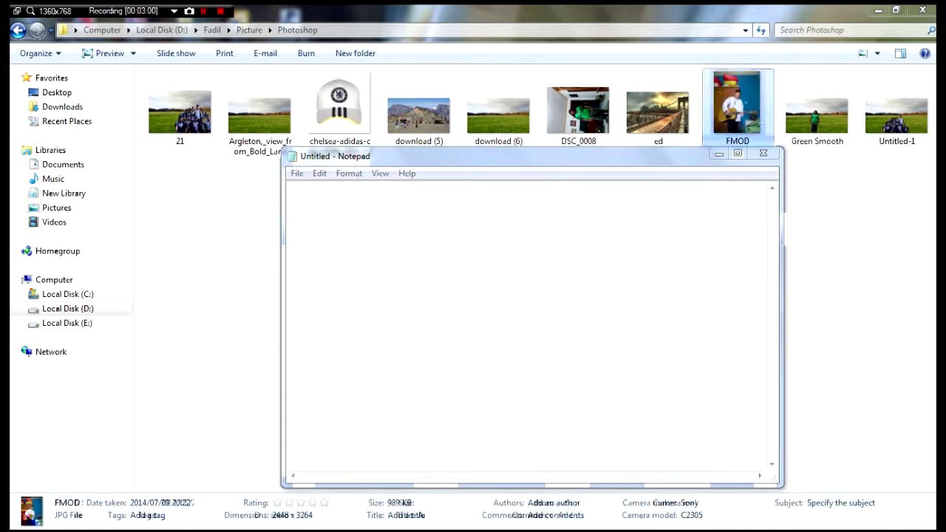
Drag the FMOD photo into Notepad to display its Exif and 8BIM text
drag(737, 103, 532, 295)
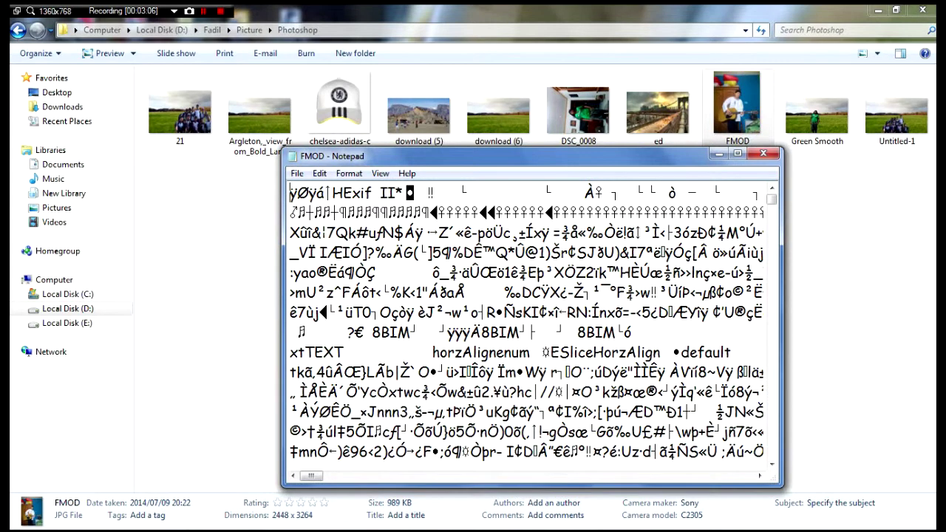
Search FMOD's text for 'photoshop', finding Adobe Photoshop CS6 (Windows), then close Notepad
key(ctrl+f)
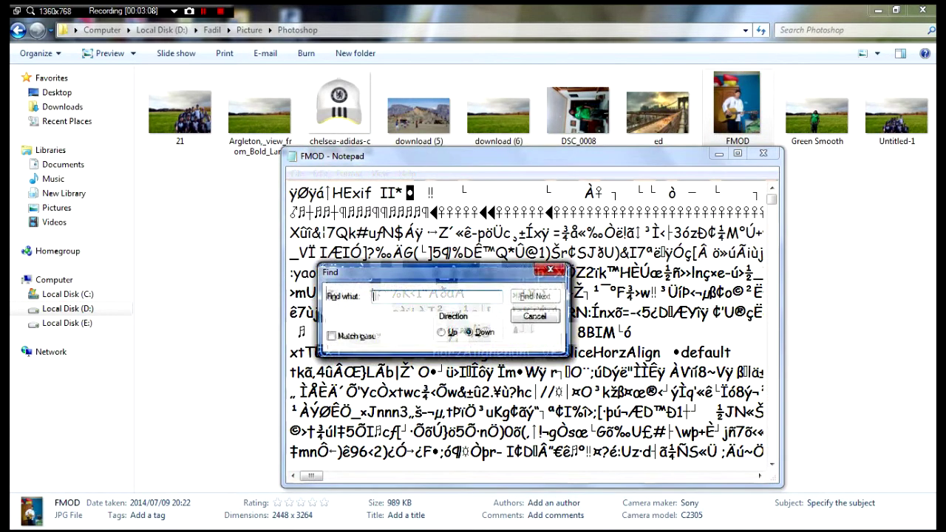
text(photo)
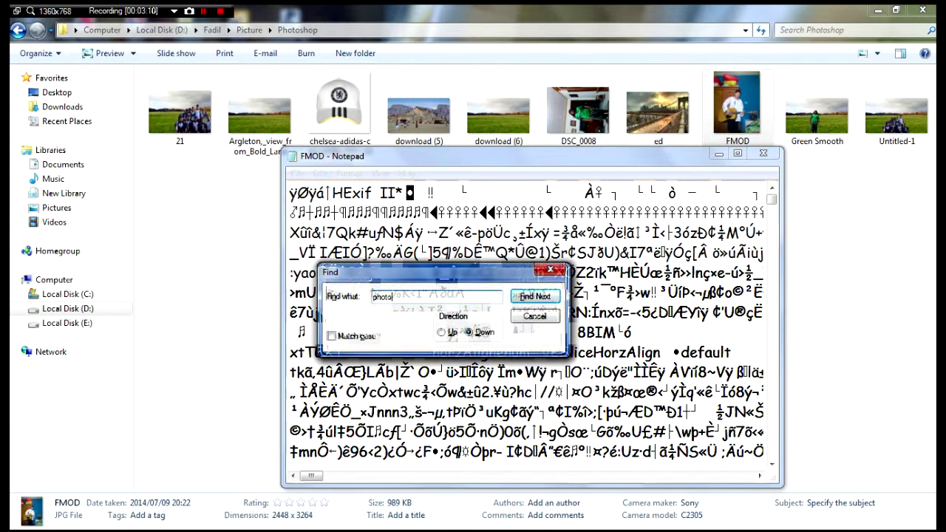
text(shop)
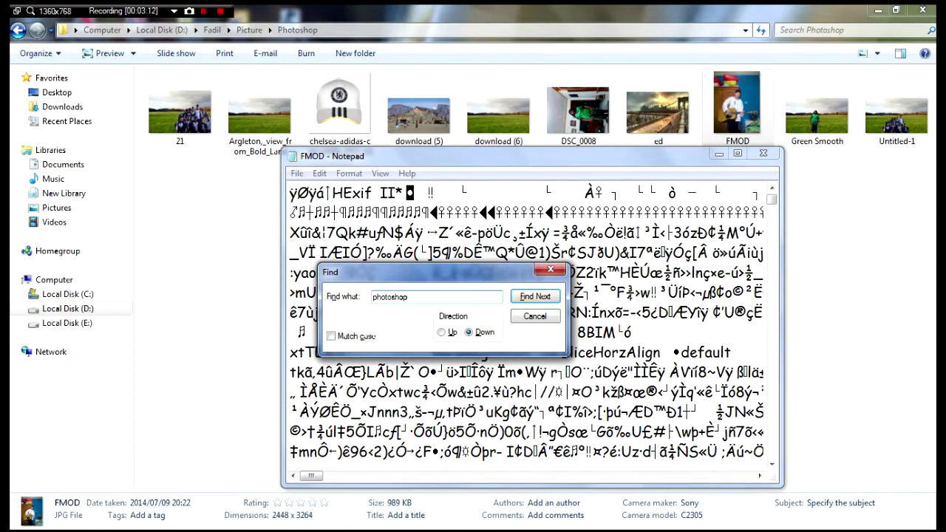
key(Return)
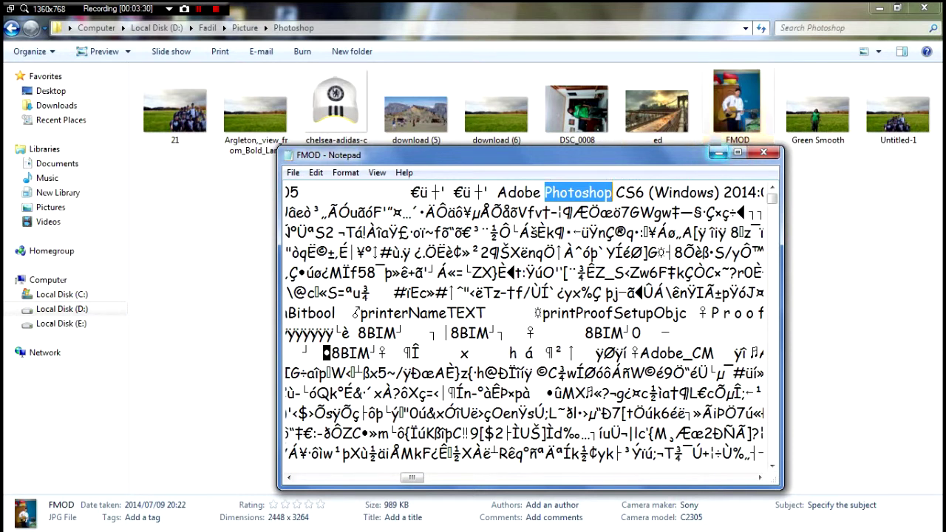
click(764, 152)
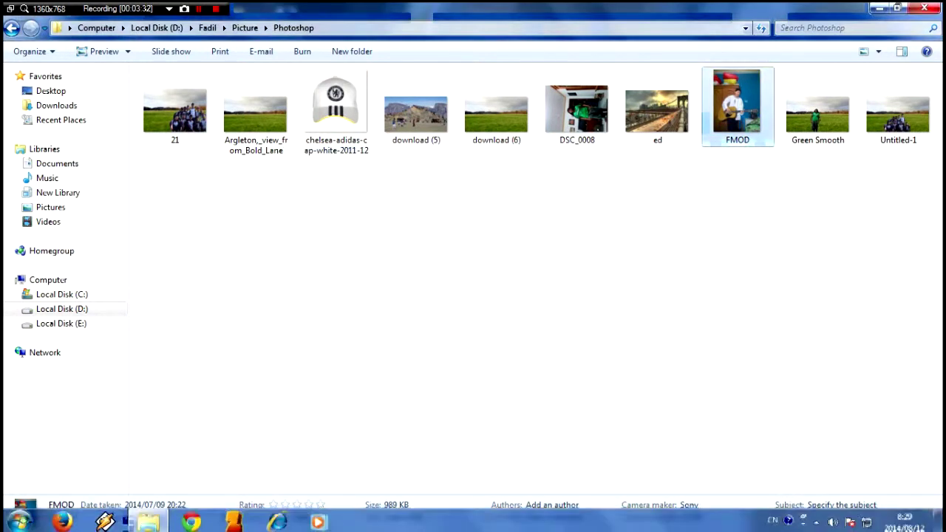
Close the Explorer photo folder with Alt+F4, leaving the bare desktop
key(alt+F4)
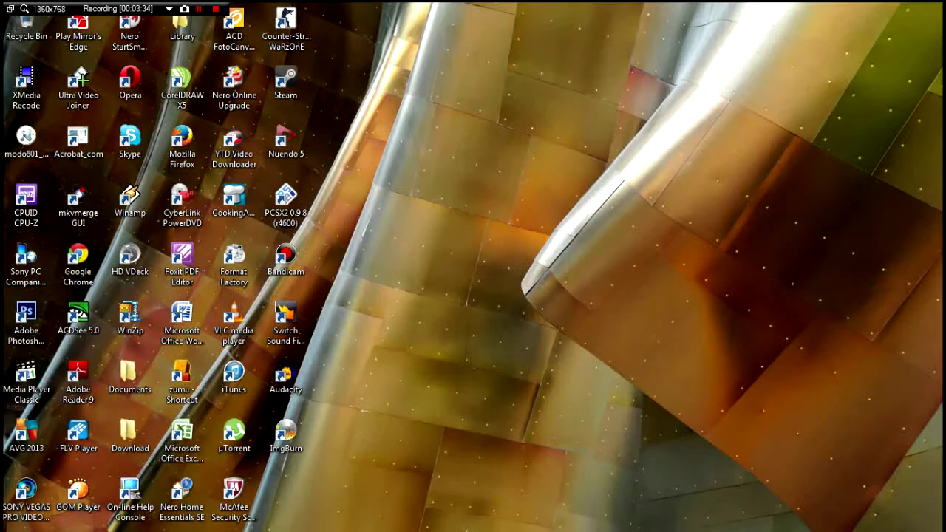